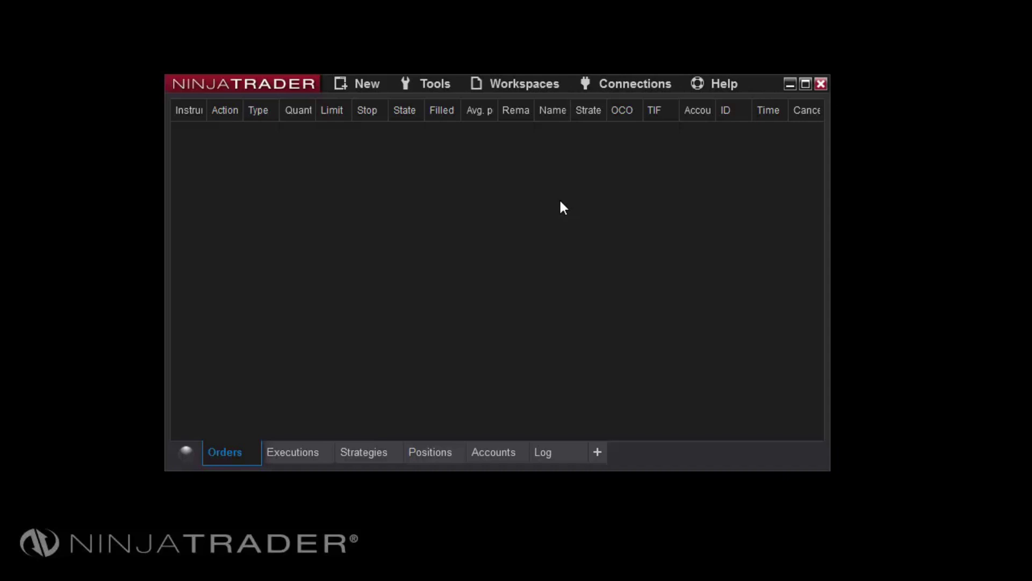
Launch the Historical Data window from the Tools menu
left_click(443, 84)
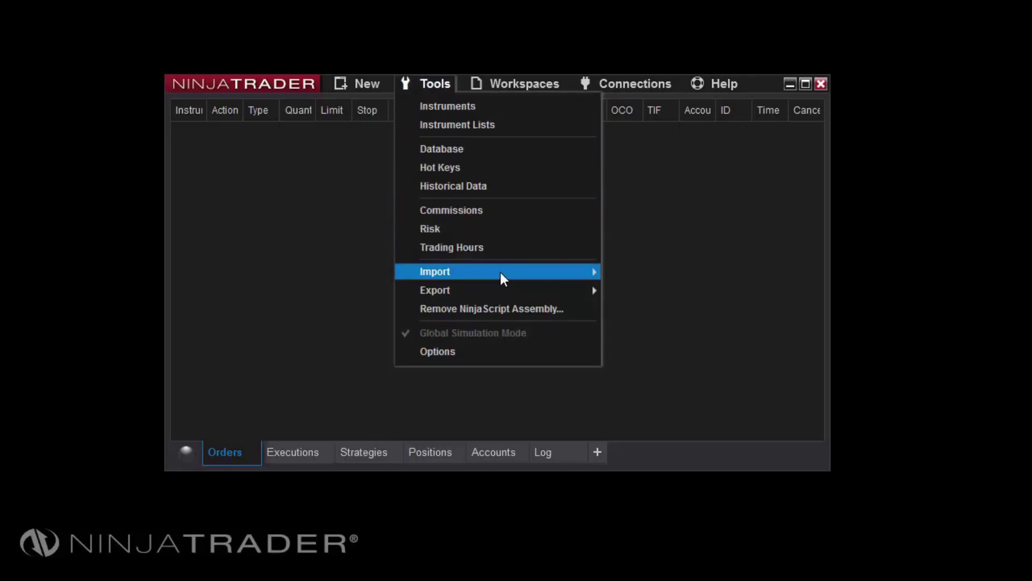
mouse_move(500, 272)
left_click(664, 297)
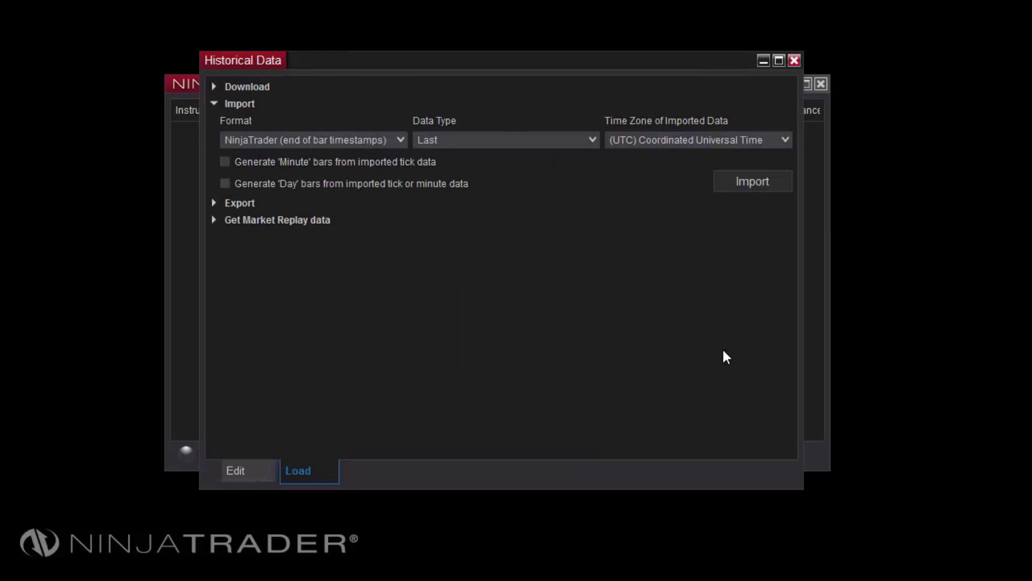
Expand Get Market Replay data and choose FOREX > AUDUSD as the instrument
left_click(210, 220)
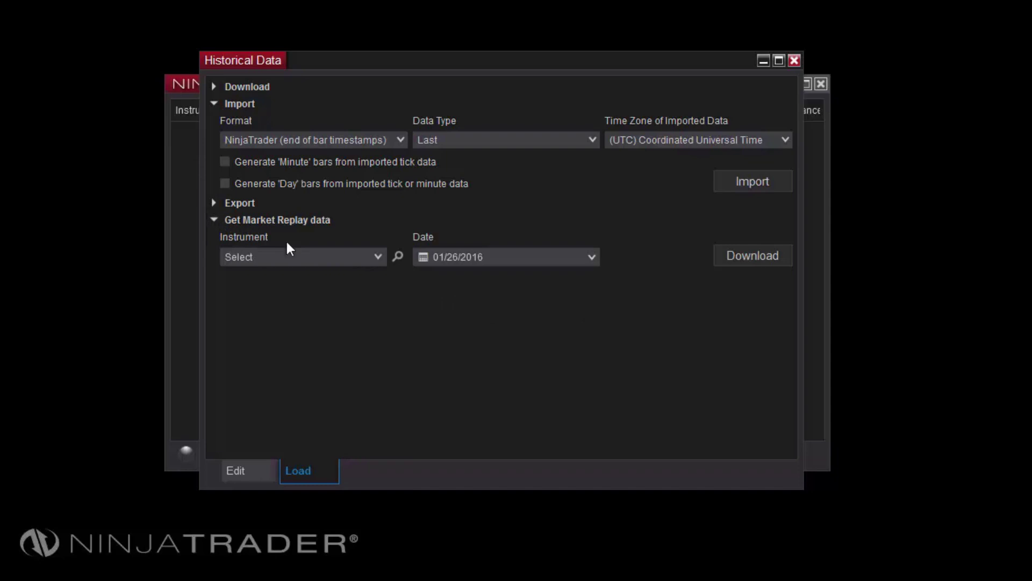
left_click(378, 257)
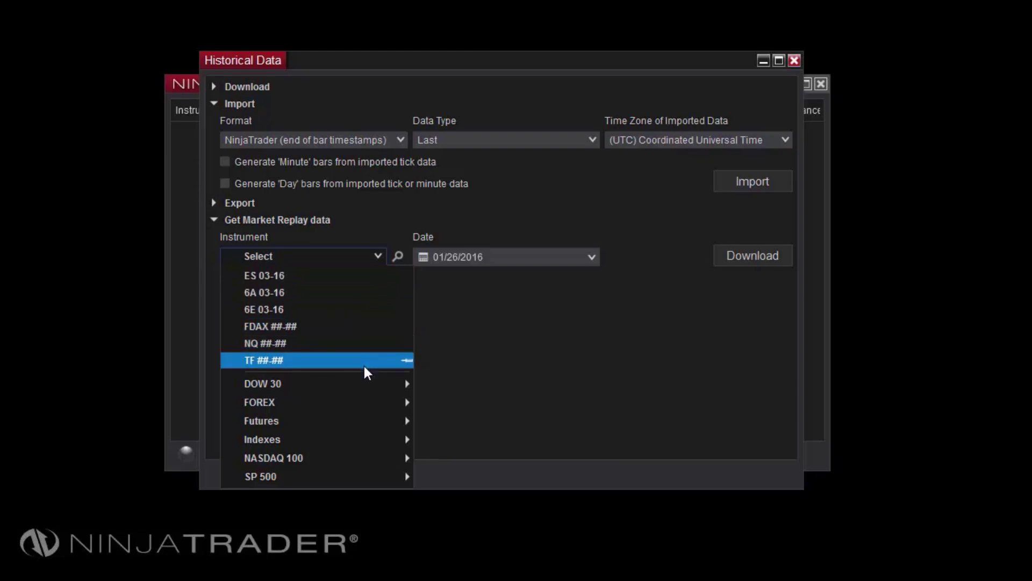
mouse_move(362, 382)
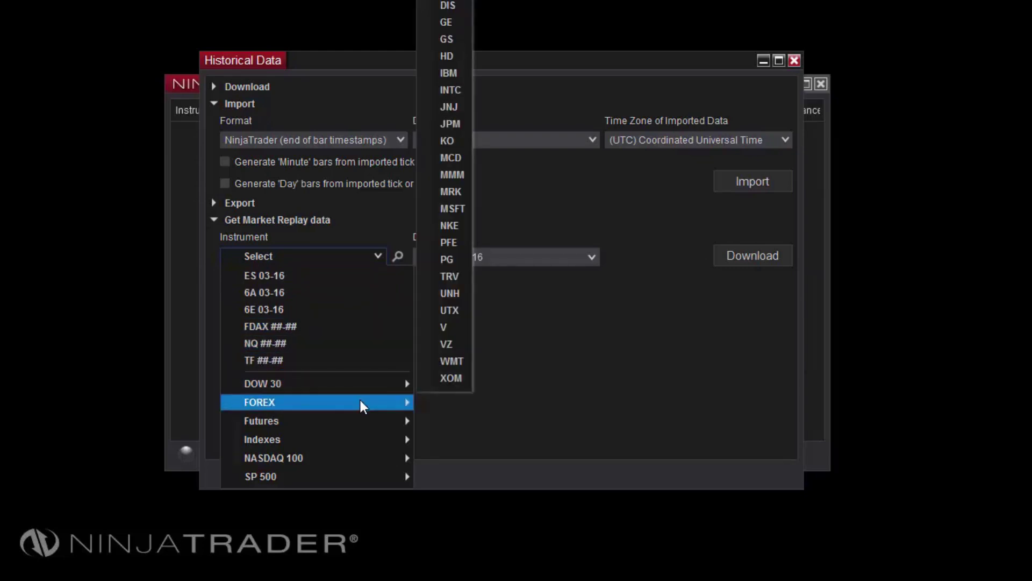
mouse_move(360, 401)
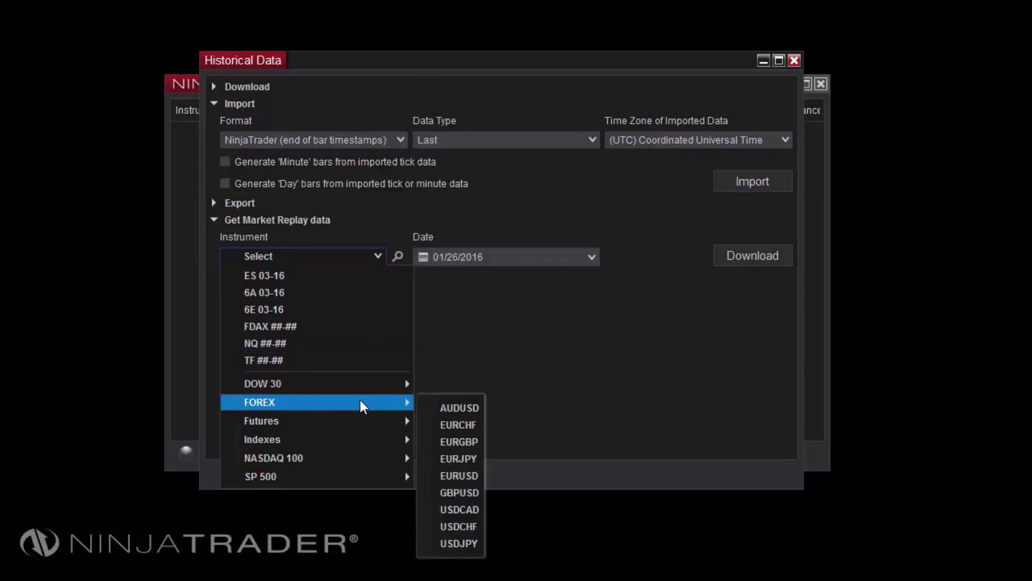
left_click(454, 407)
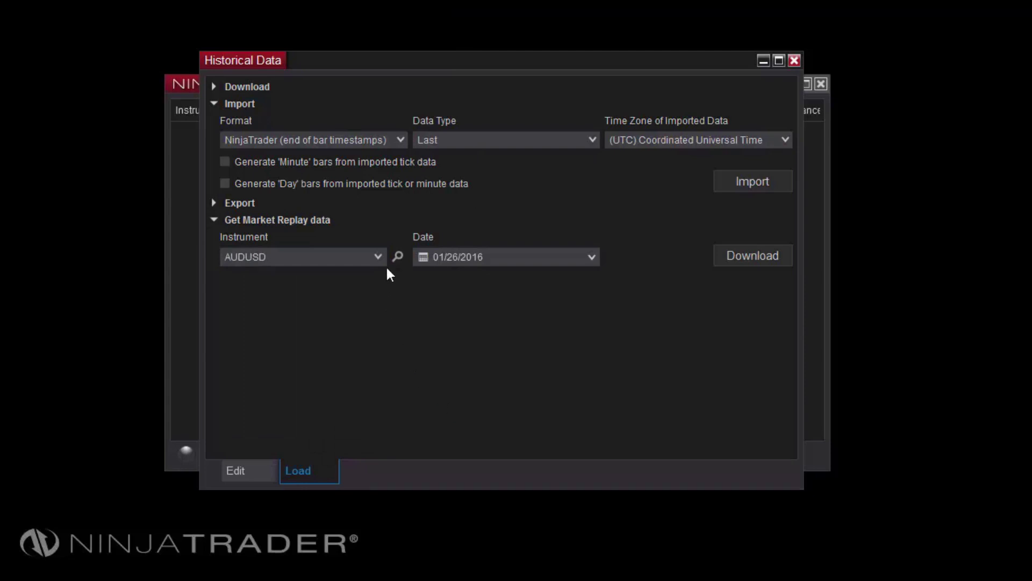
Search the instrument list for 'aapl' and 'es', then clear the search to list all instruments
left_click(398, 257)
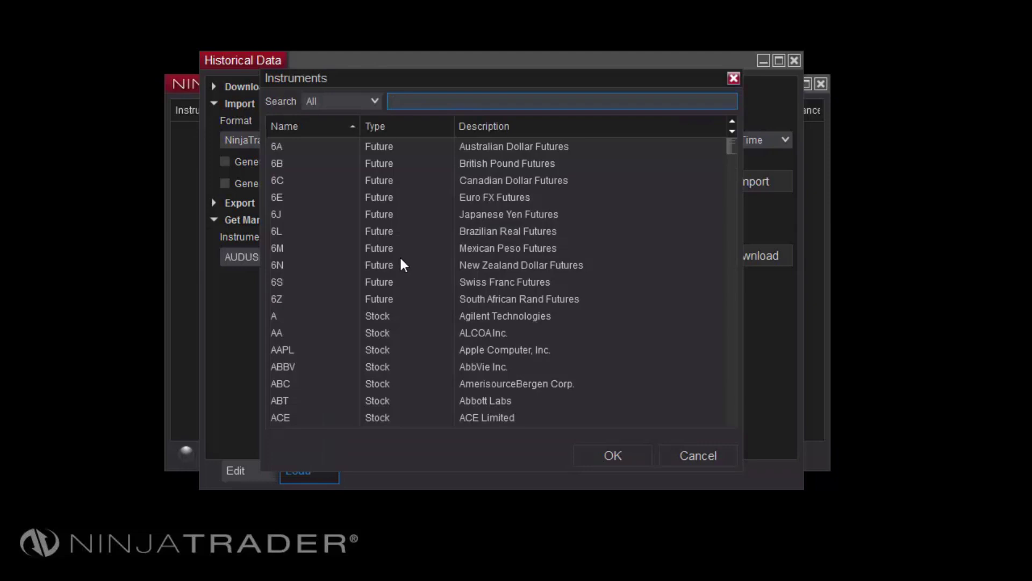
type("aapl")
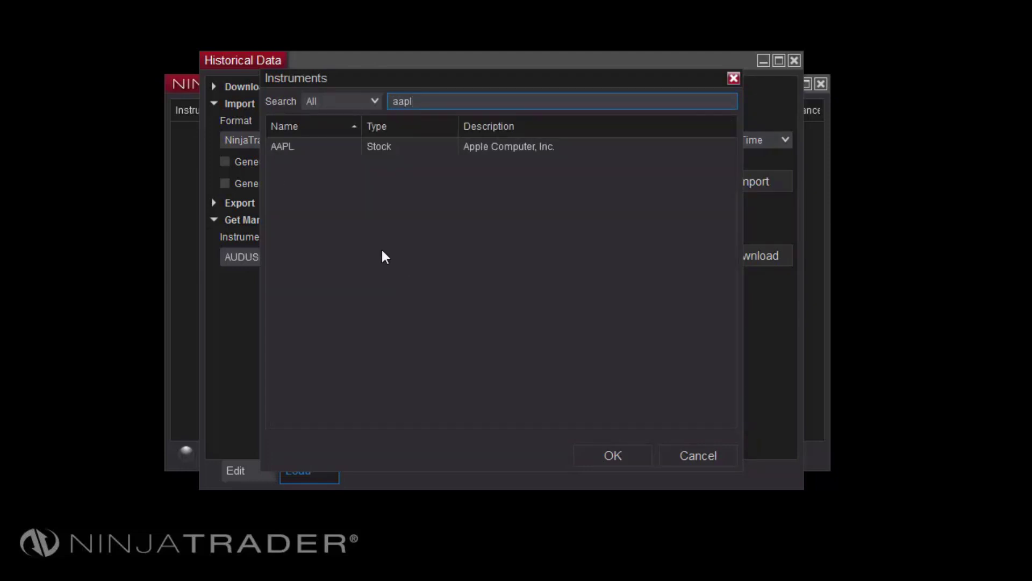
key("BackSpace")
key("BackSpace")
key("BackSpace")
key("BackSpace")
type("es")
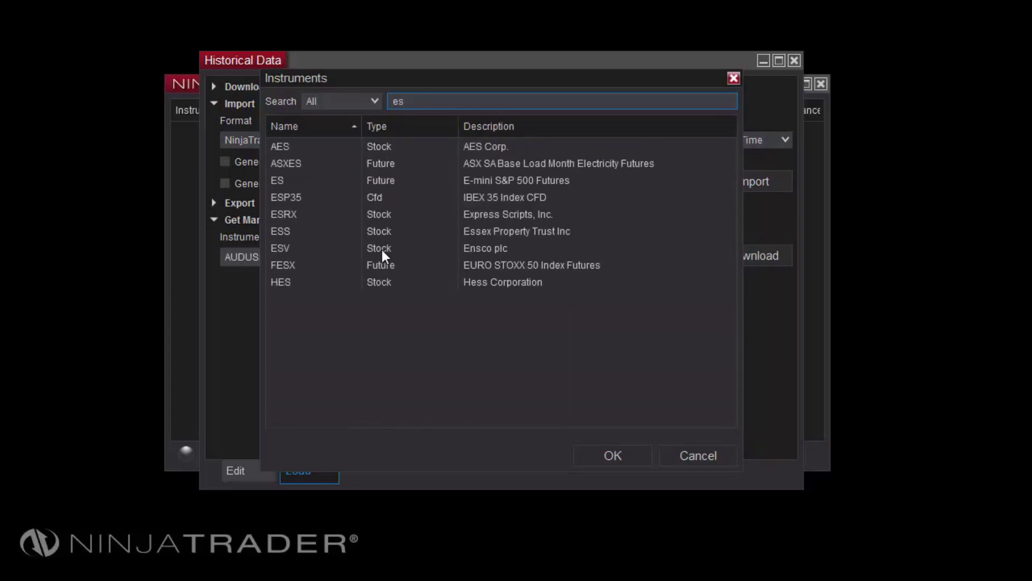
key("BackSpace")
key("BackSpace")
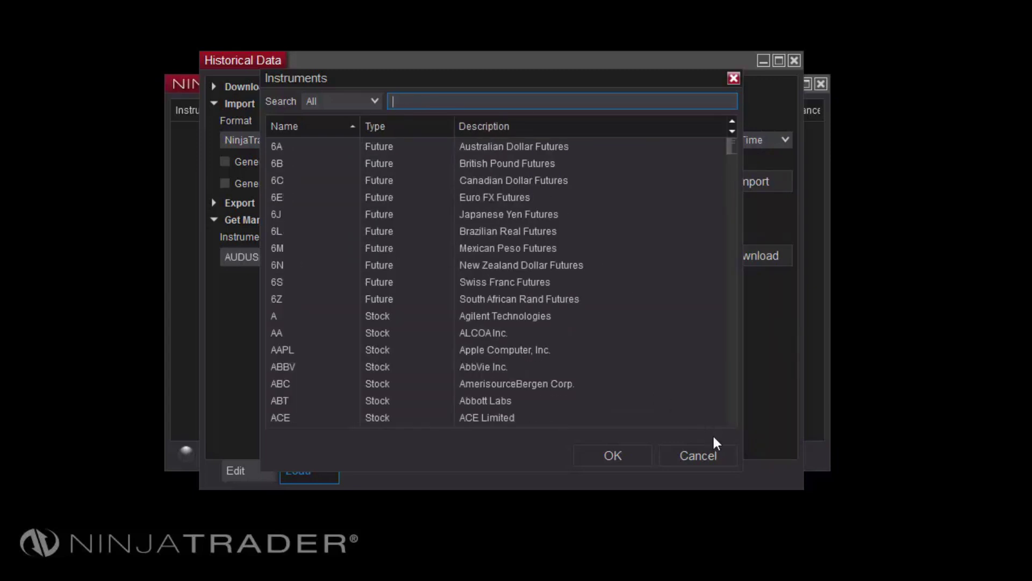
Dismiss the instrument list and download AUDUSD replay data for 01/26/2016 and 01/25/2016
left_click(711, 456)
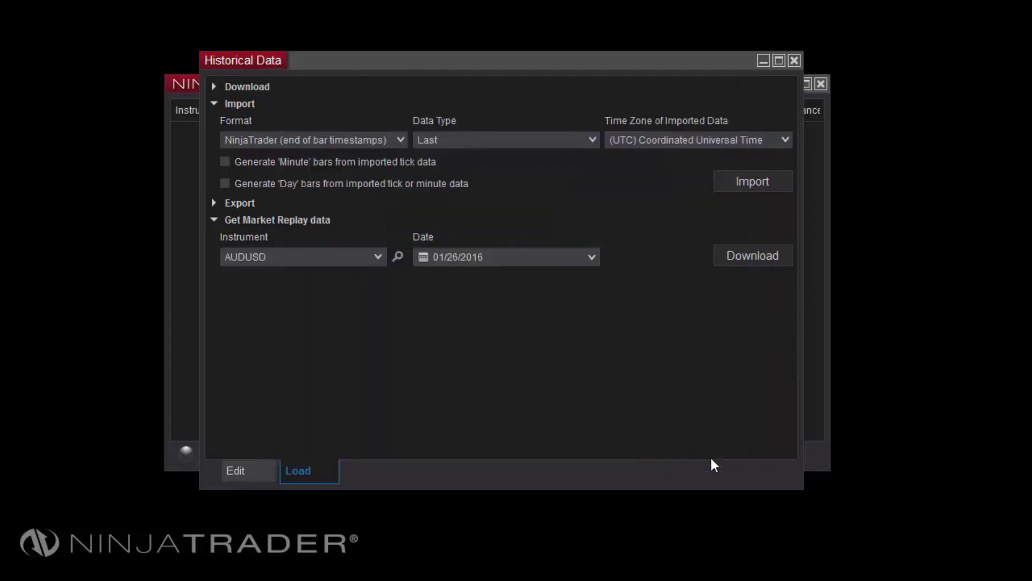
left_click(592, 257)
left_click(592, 257)
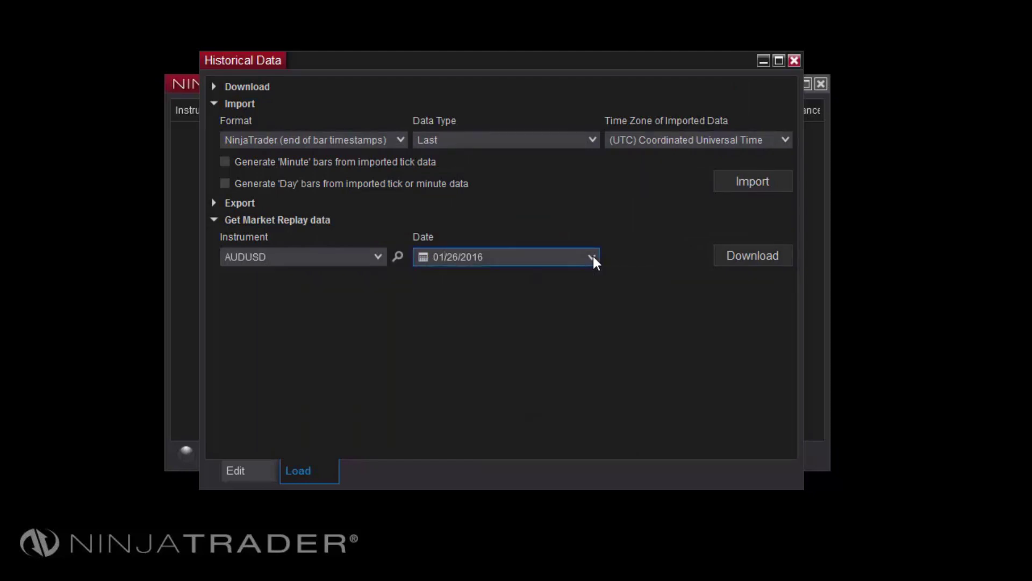
left_click(763, 262)
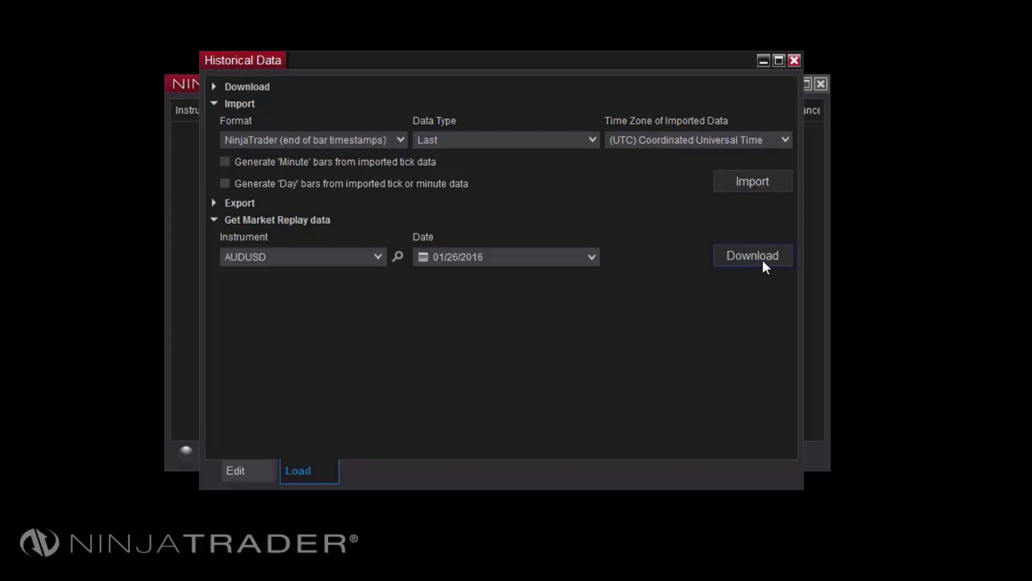
left_click(592, 259)
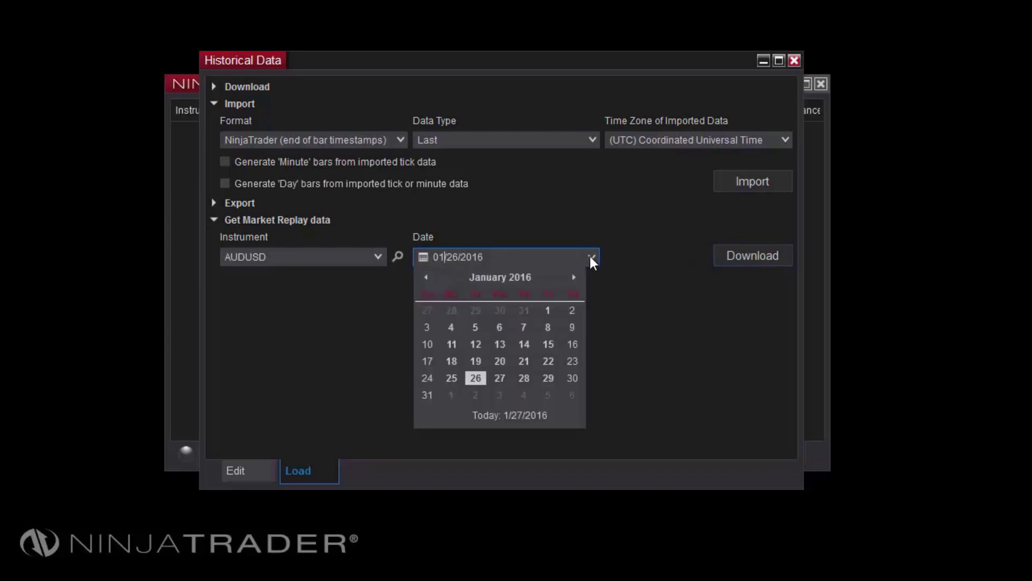
left_click(451, 378)
left_click(758, 255)
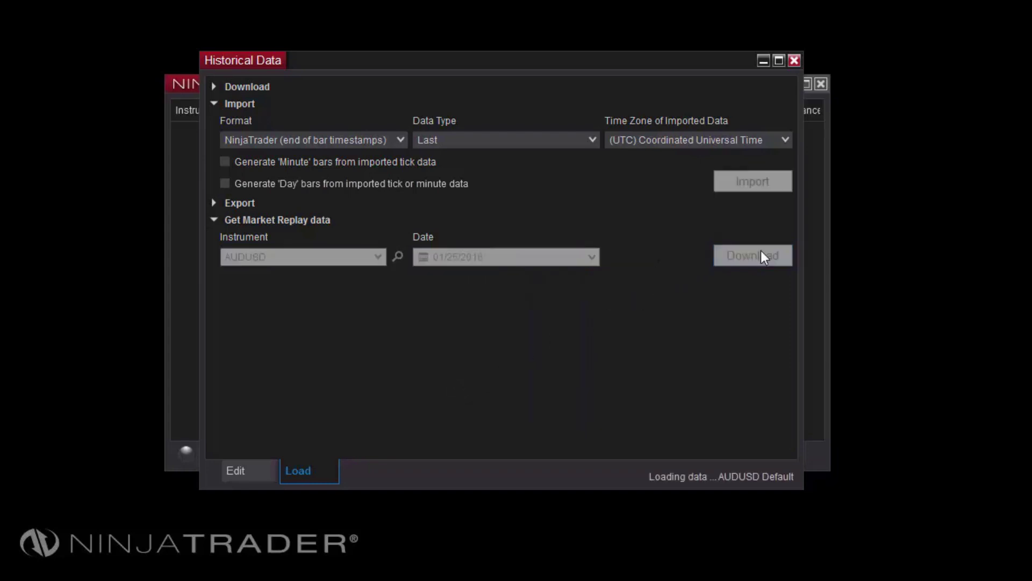
Download AUDUSD replay data for 01/22/2016 and 01/21/2016
left_click(592, 257)
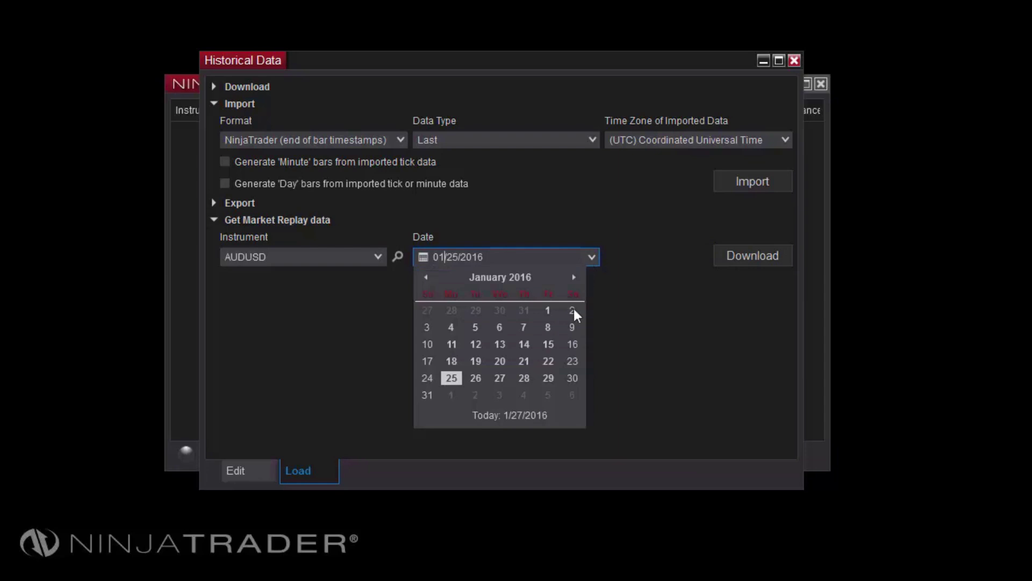
left_click(548, 361)
left_click(738, 250)
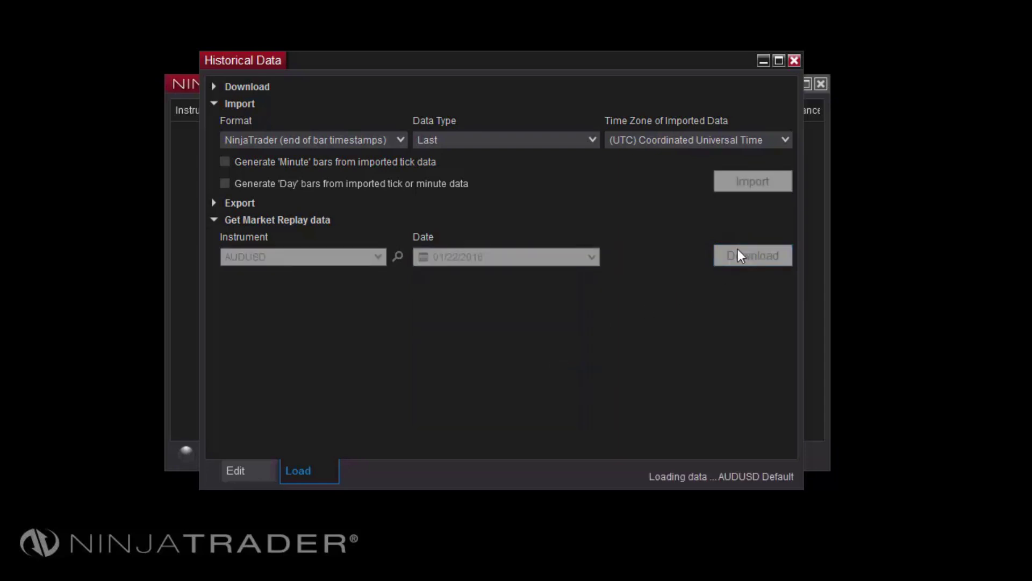
left_click(593, 257)
left_click(524, 359)
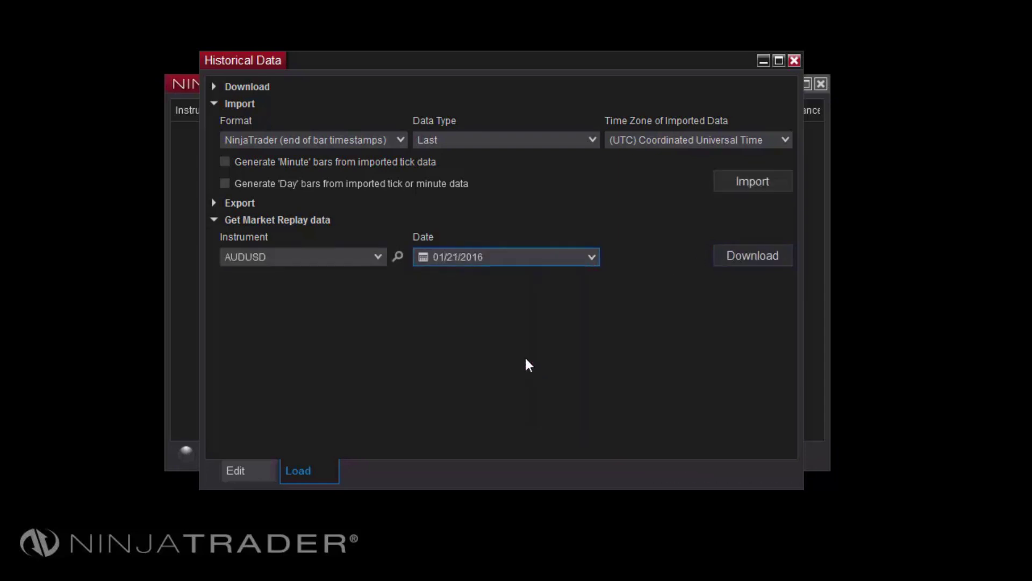
left_click(739, 254)
Download the 01/20/2016 replay data and close the Historical Data window
left_click(594, 257)
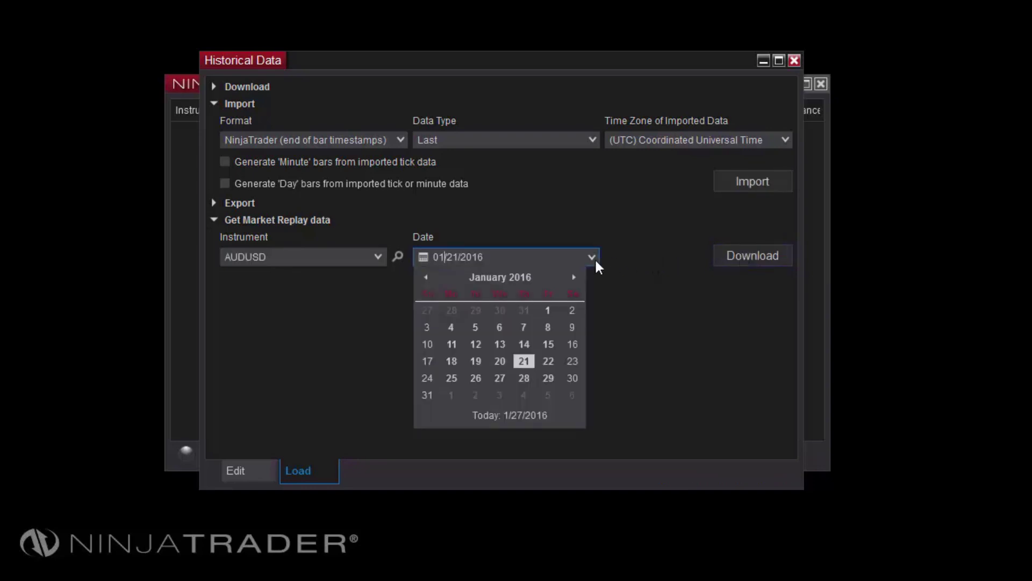
left_click(504, 359)
left_click(737, 253)
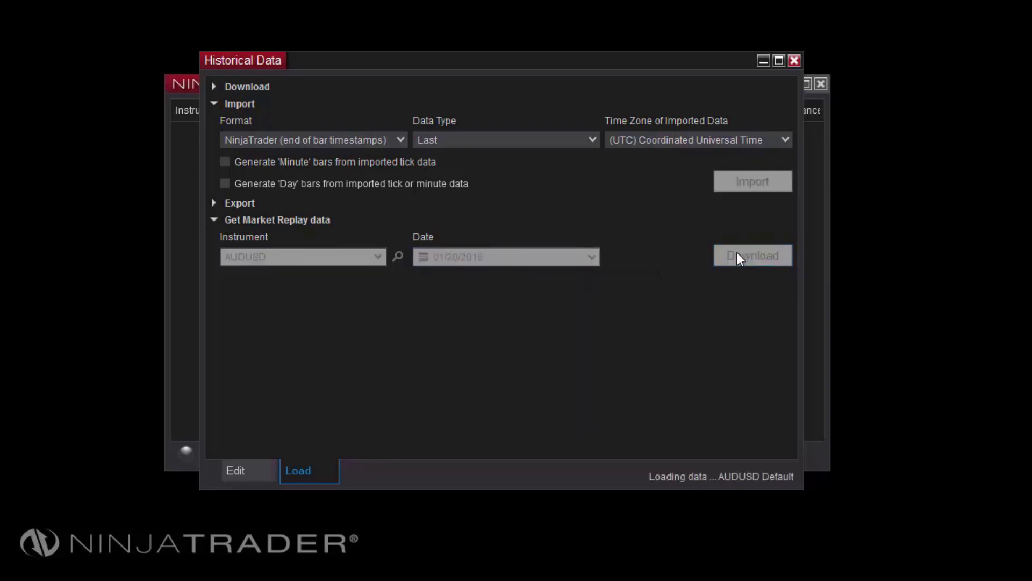
left_click(795, 61)
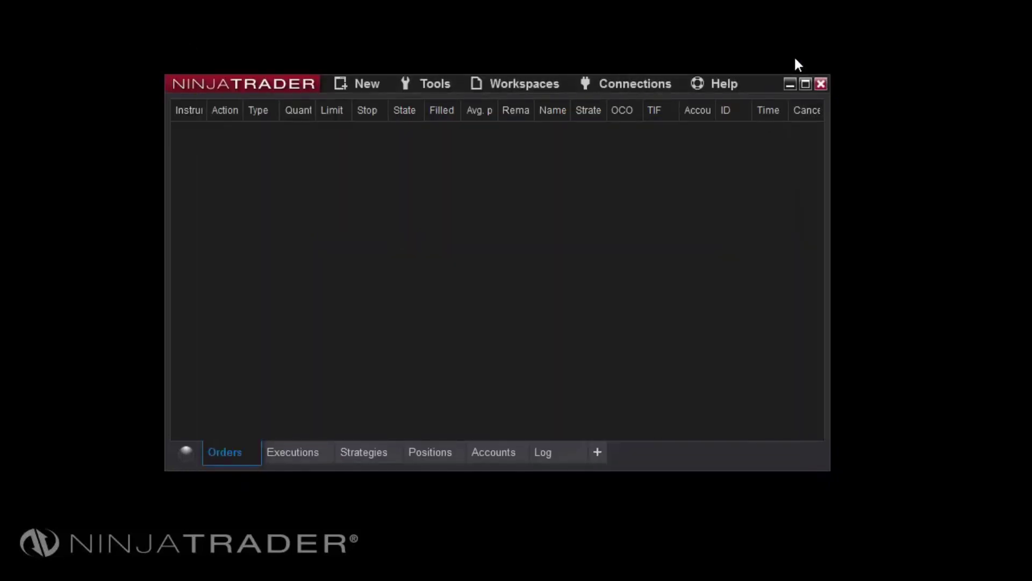
Connect to the Playback Connection from the Control Center's Connections menu
left_click(644, 82)
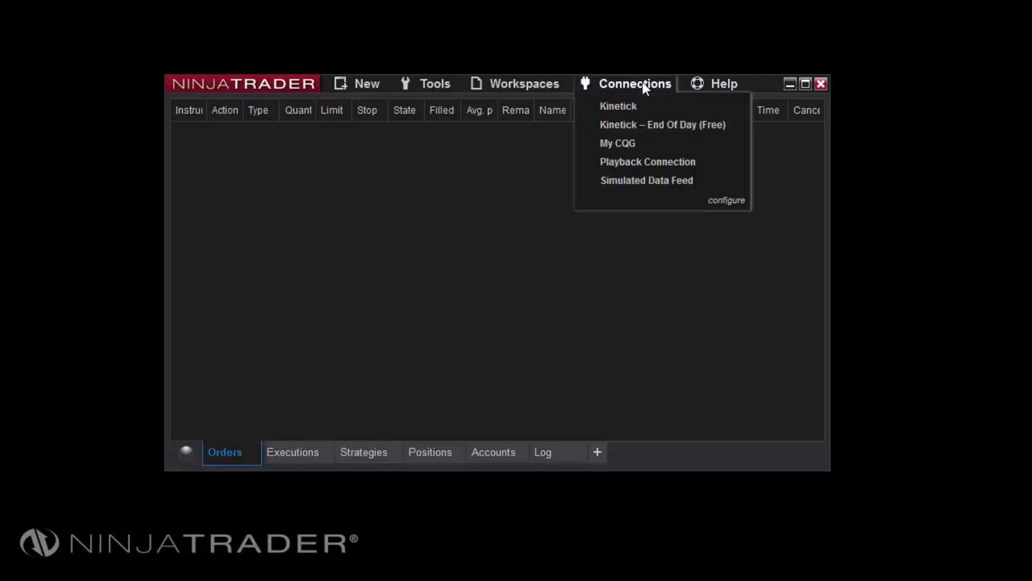
left_click(702, 162)
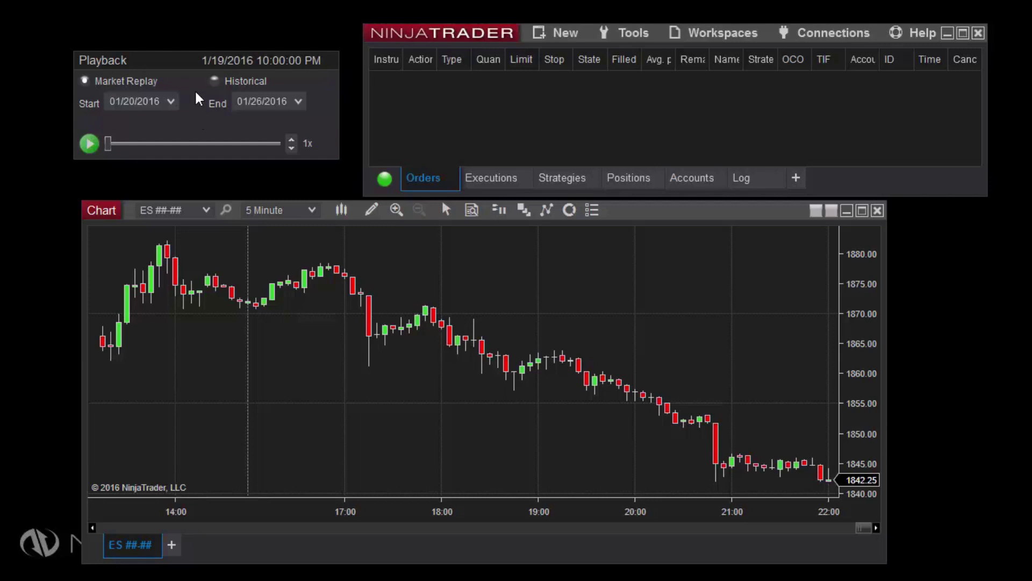
right_click(195, 87)
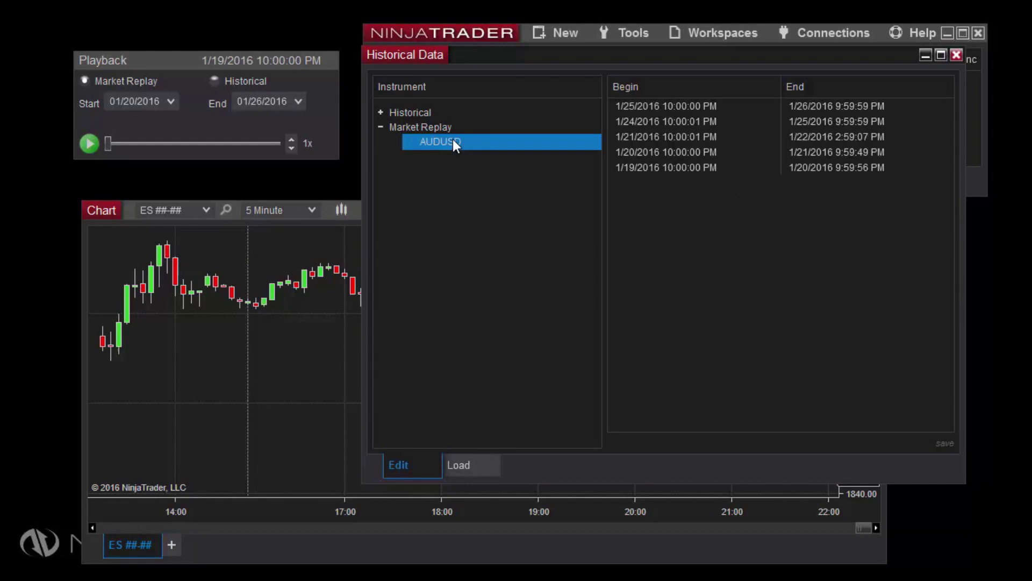
left_click(956, 56)
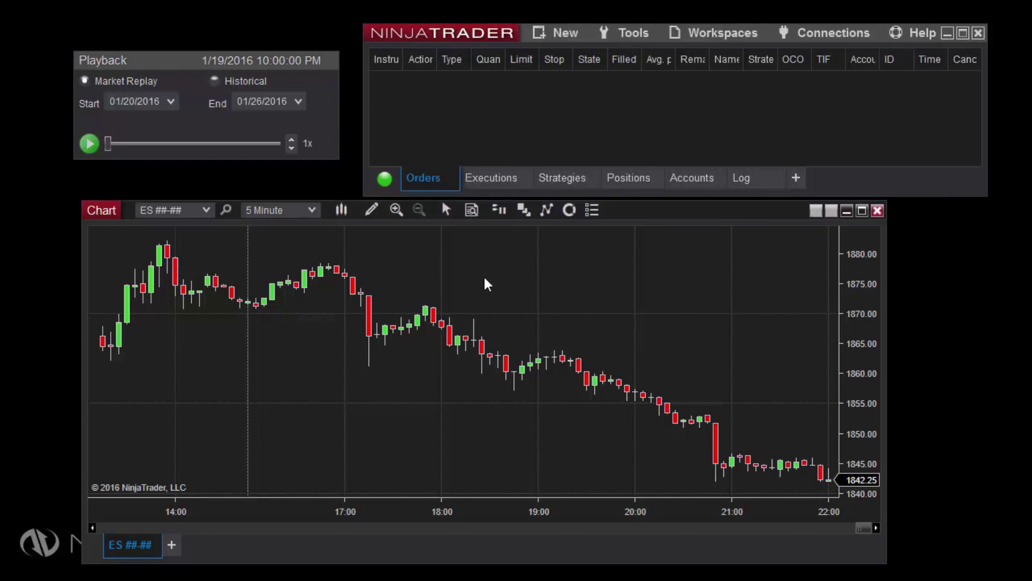
Switch the chart to AUDUSD, check the 01/20–01/26/2016 replay dates, and start playback
type("AUDUSD")
key("Return")
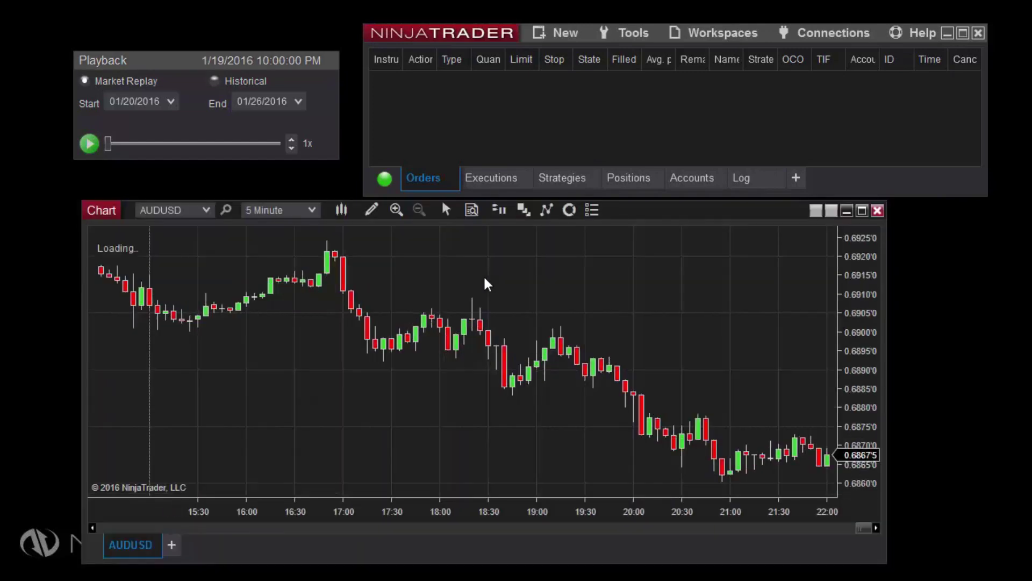
left_click(171, 101)
left_click(171, 102)
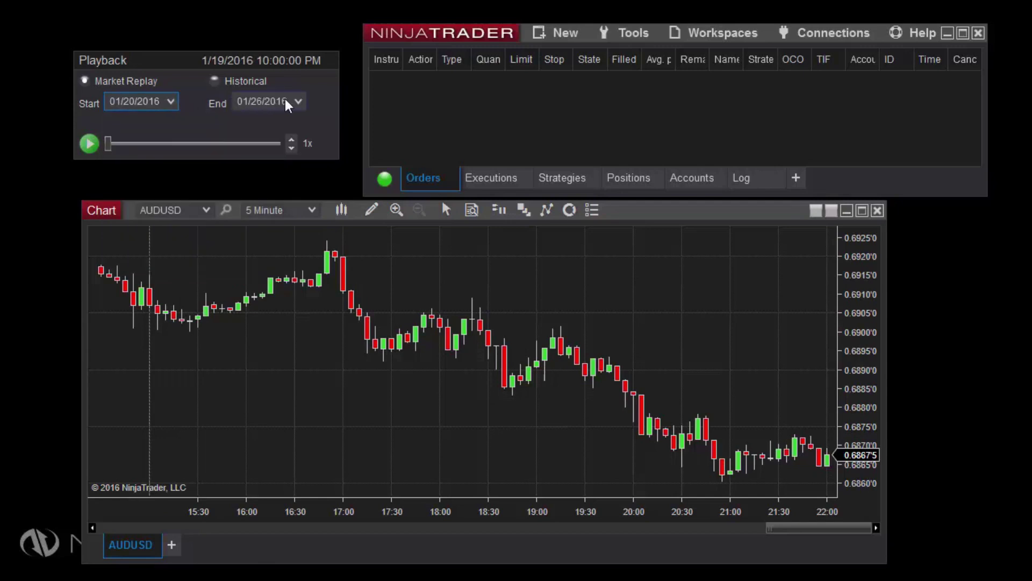
left_click(298, 101)
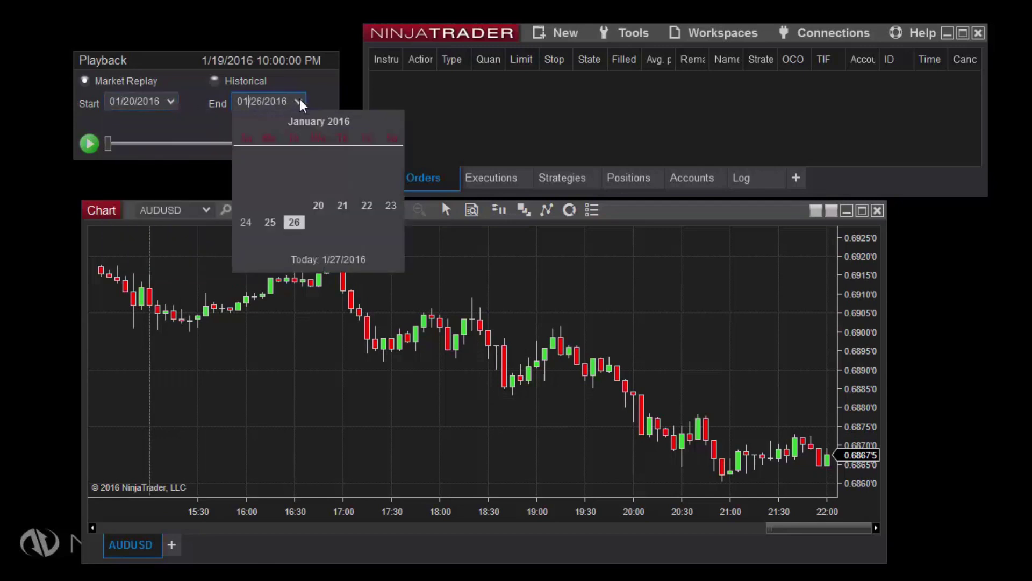
left_click(300, 101)
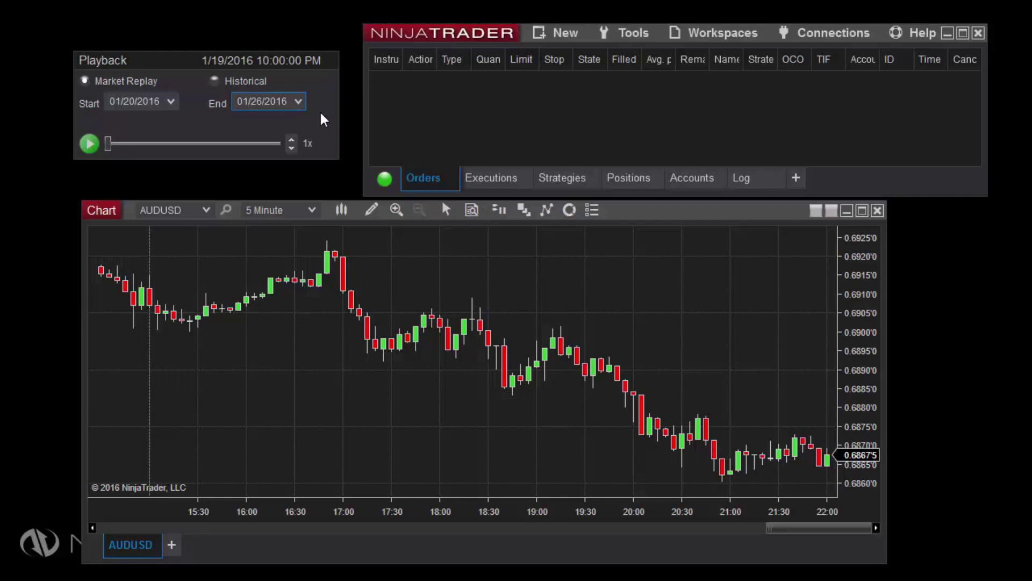
left_click(90, 143)
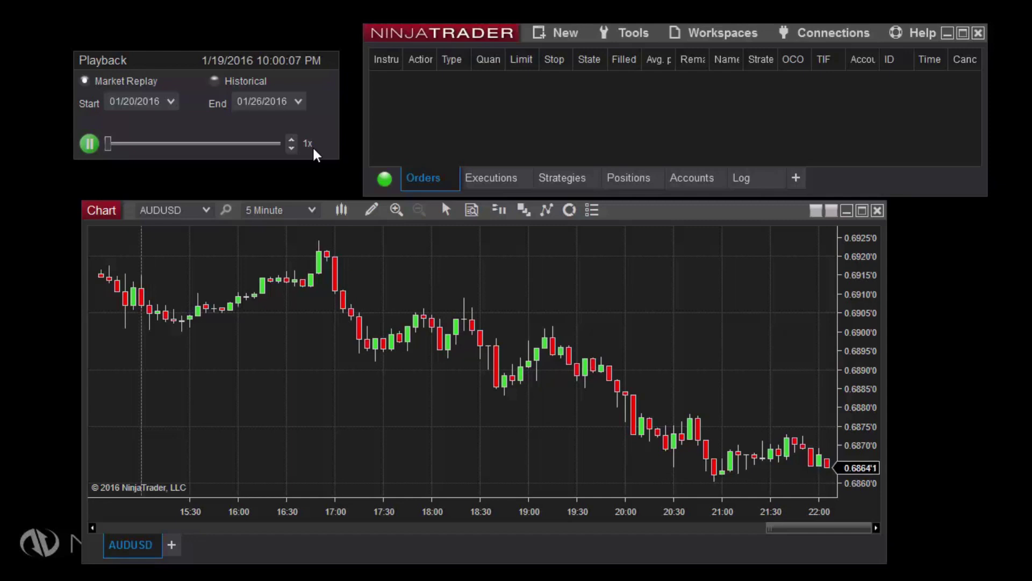
Step the replay speed up from 2x through 500x to 1000x, then back down to 50x
left_click(291, 139)
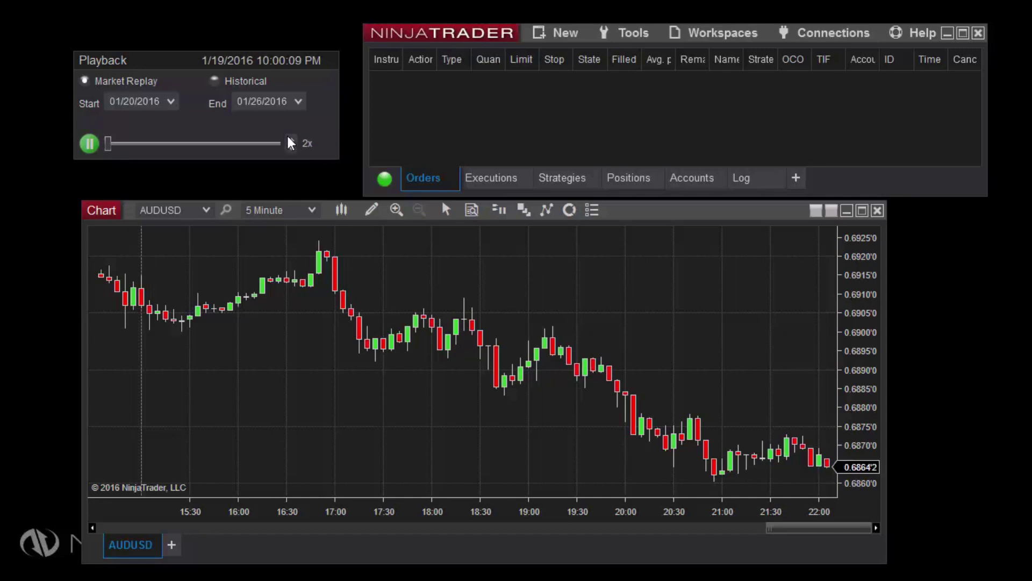
left_click(291, 139)
left_click(291, 139)
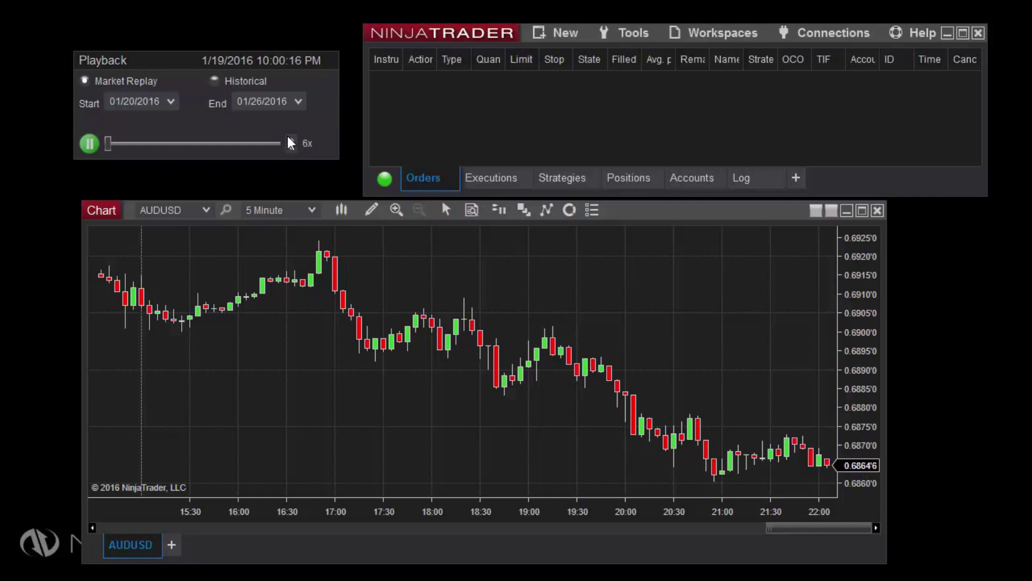
left_click(289, 139)
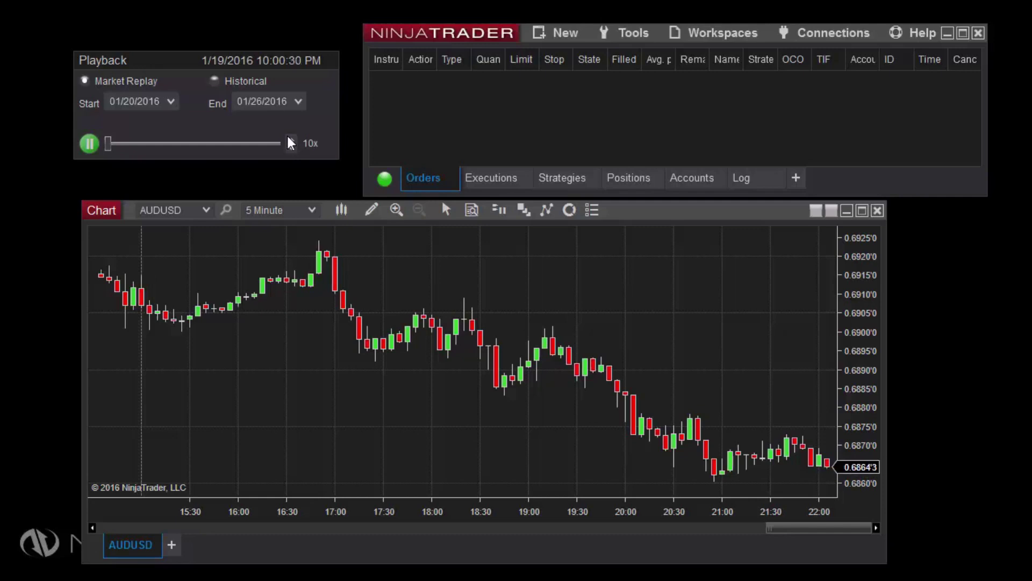
left_click(290, 139)
left_click(289, 138)
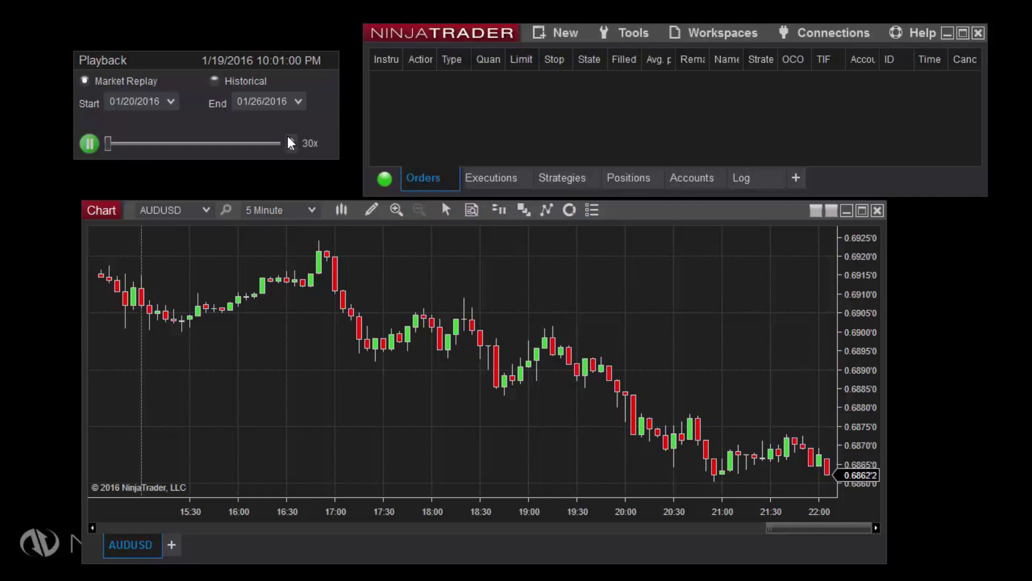
left_click(291, 141)
left_click(291, 141)
left_click(291, 140)
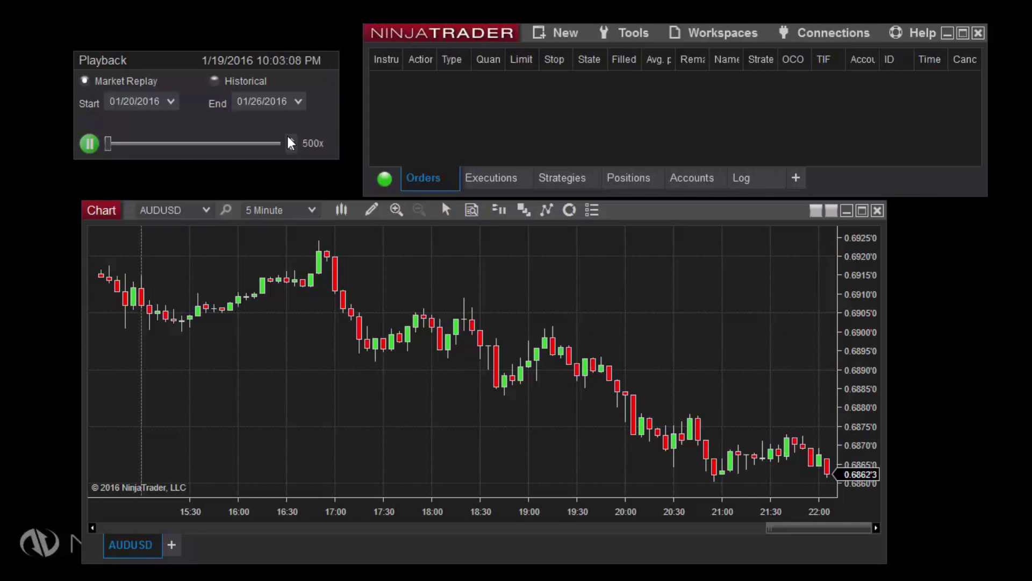
left_click(291, 141)
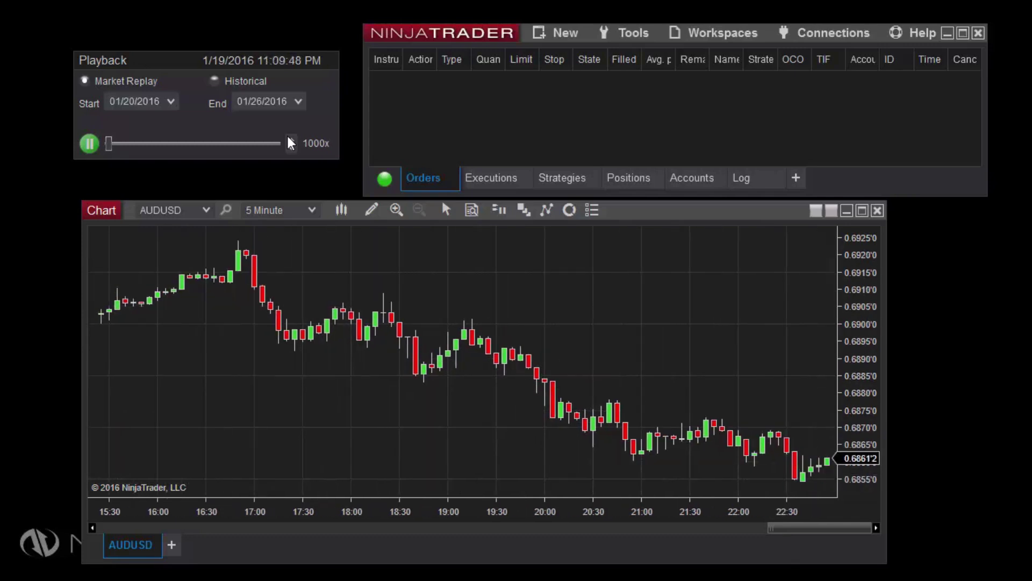
left_click(291, 149)
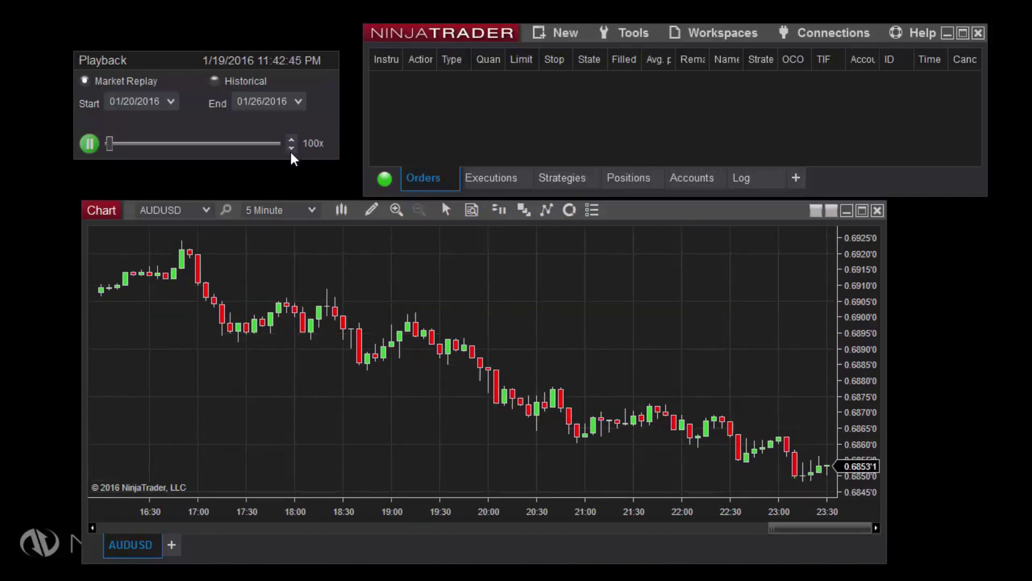
left_click(291, 148)
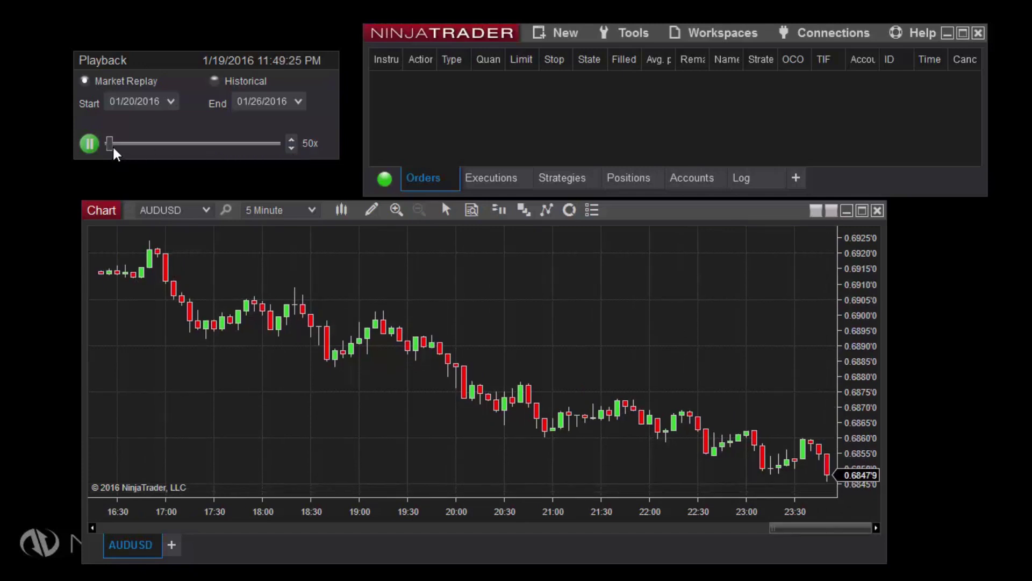
Move the replay to 1/20/2016 3:51:04 AM and bring up the Go To dialog's date calendar
left_click_drag(108, 144, 112, 143)
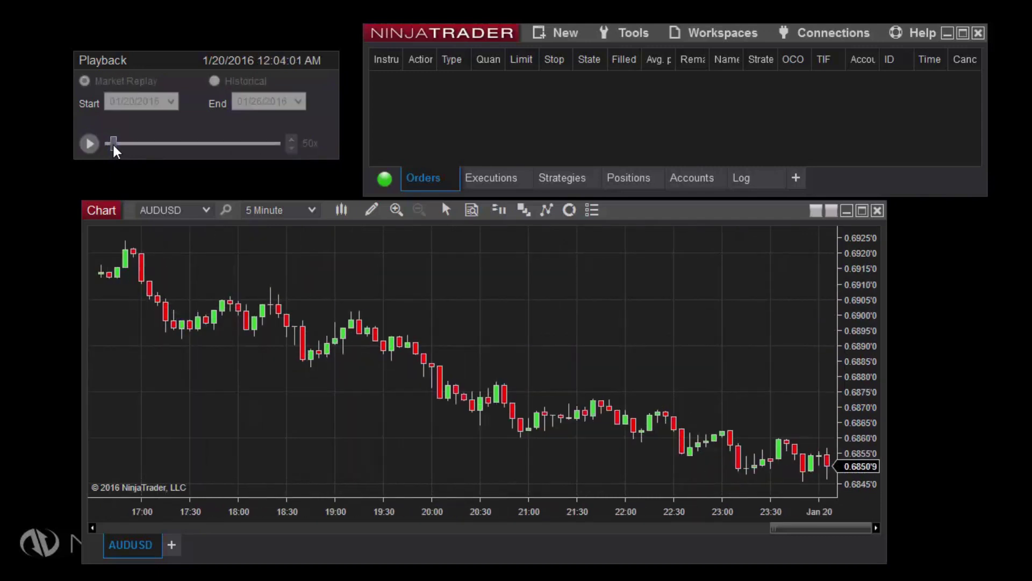
right_click(173, 122)
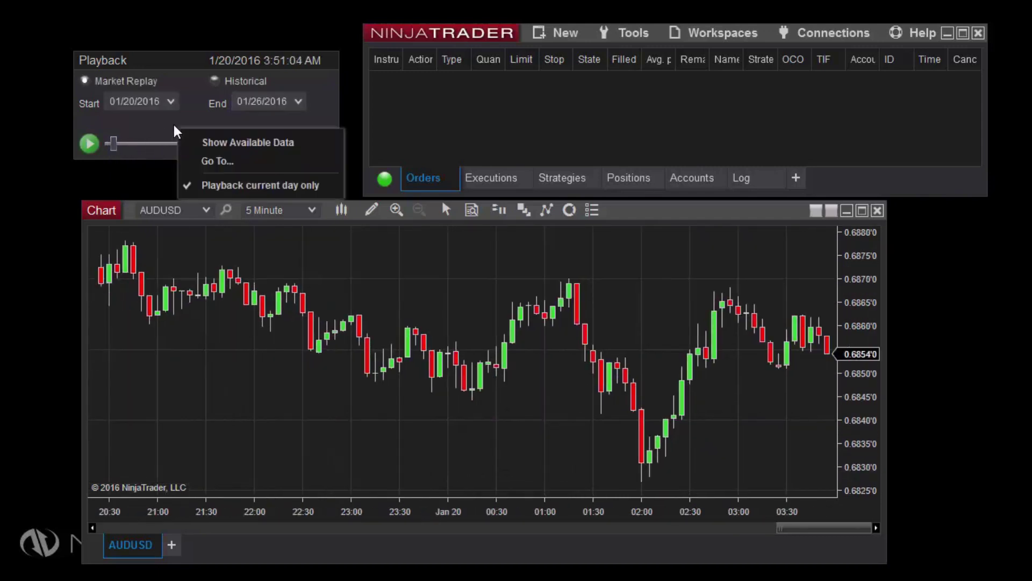
left_click(219, 159)
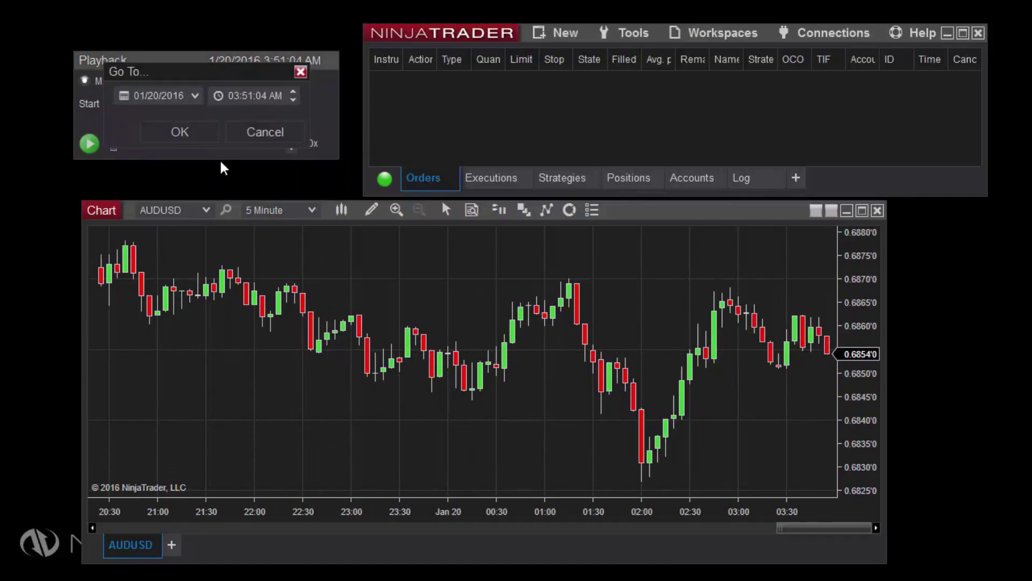
left_click(193, 96)
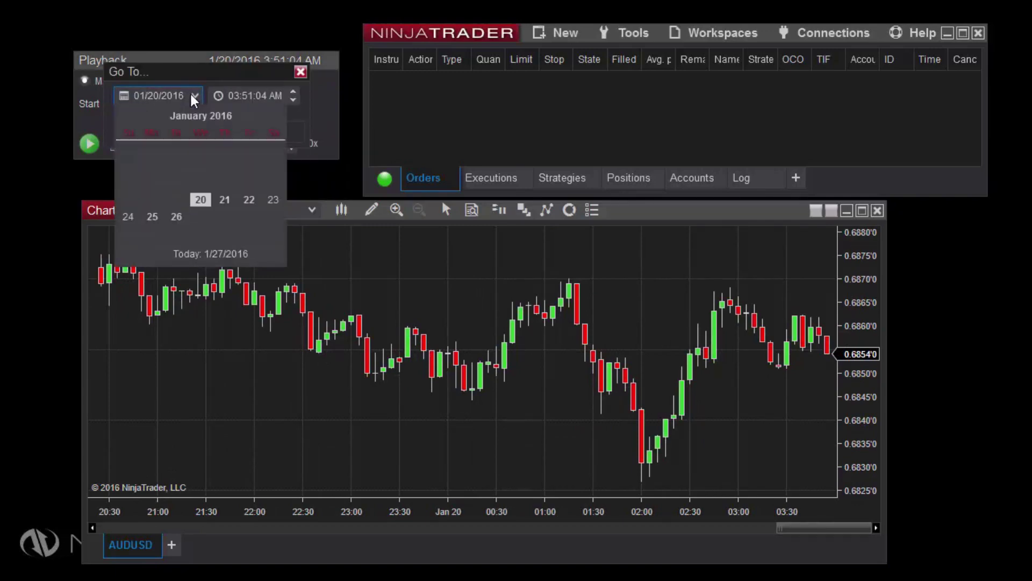